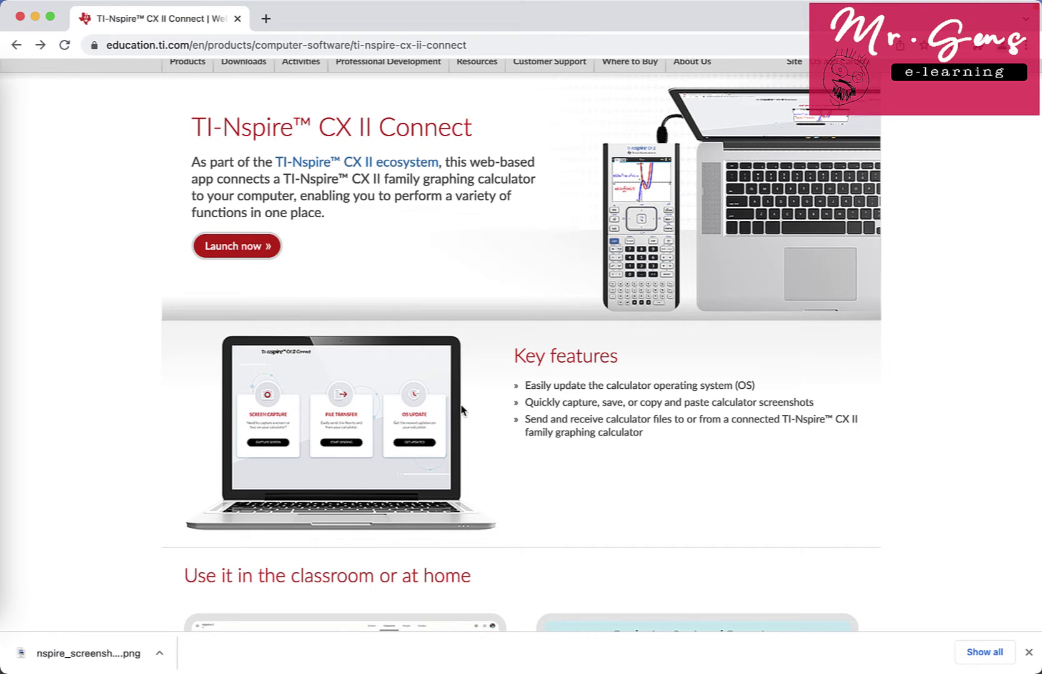
Step: Launch the Connect web app and choose the TI-Nspire CX II Handheld to connect
left_click(236, 246)
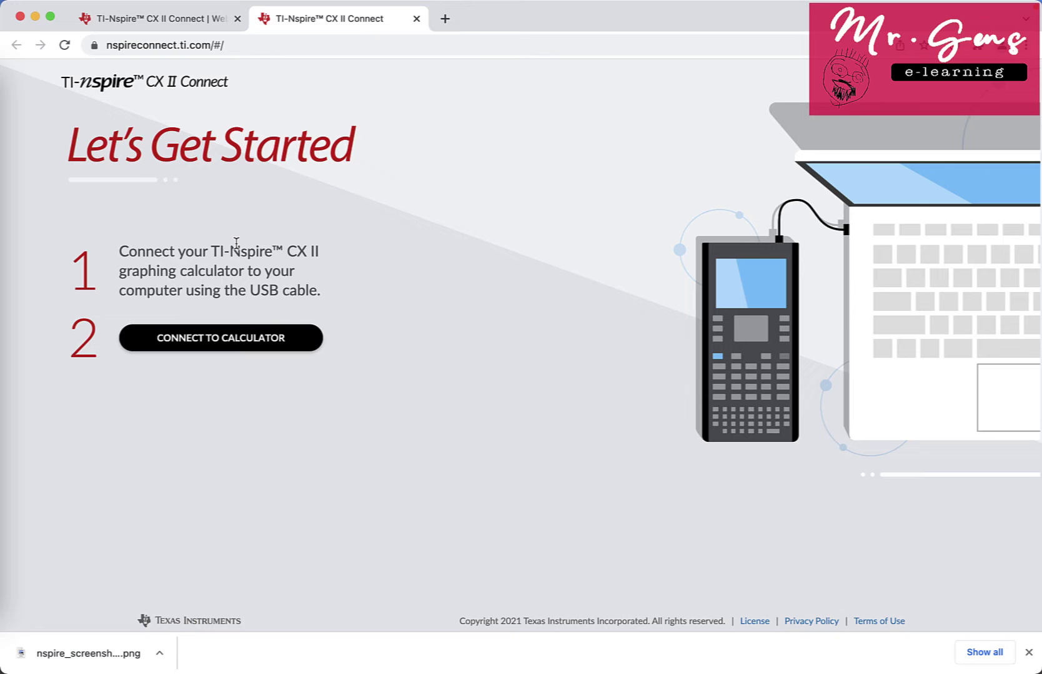
left_click(208, 344)
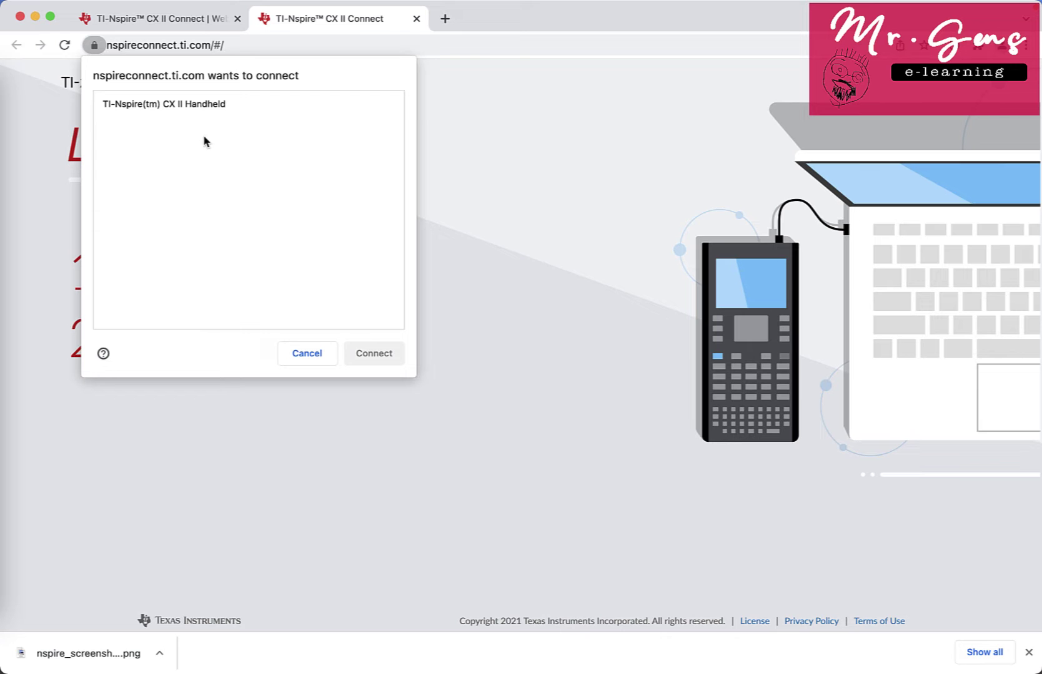
left_click(192, 106)
Step: Confirm the calculator connection, then capture and download the graph screen as a PNG
left_click(373, 353)
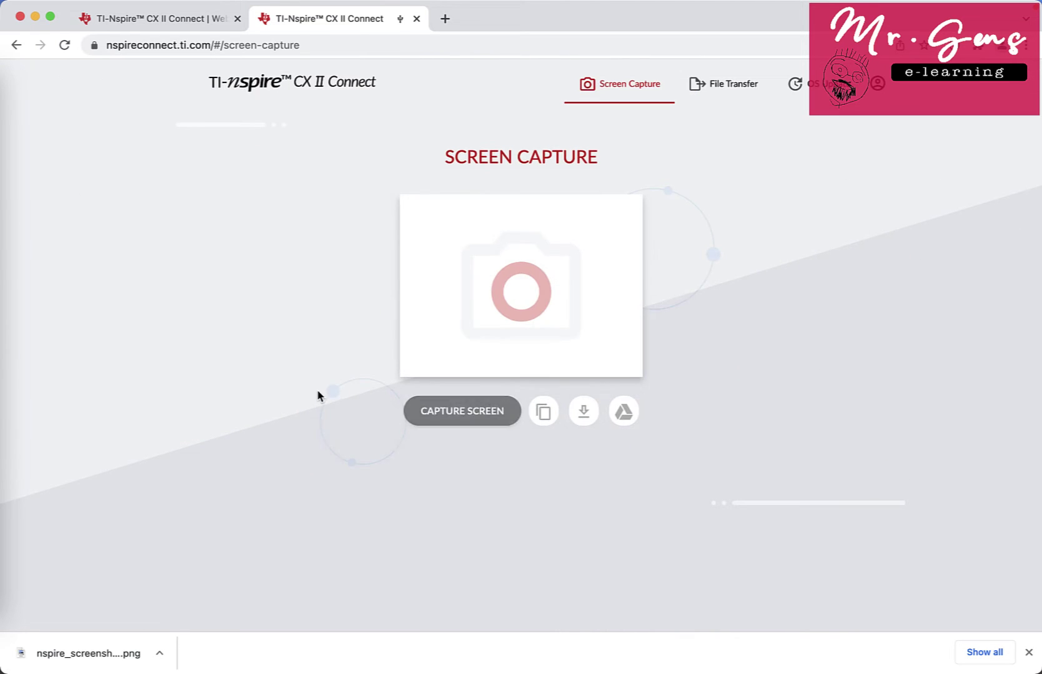
left_click(431, 420)
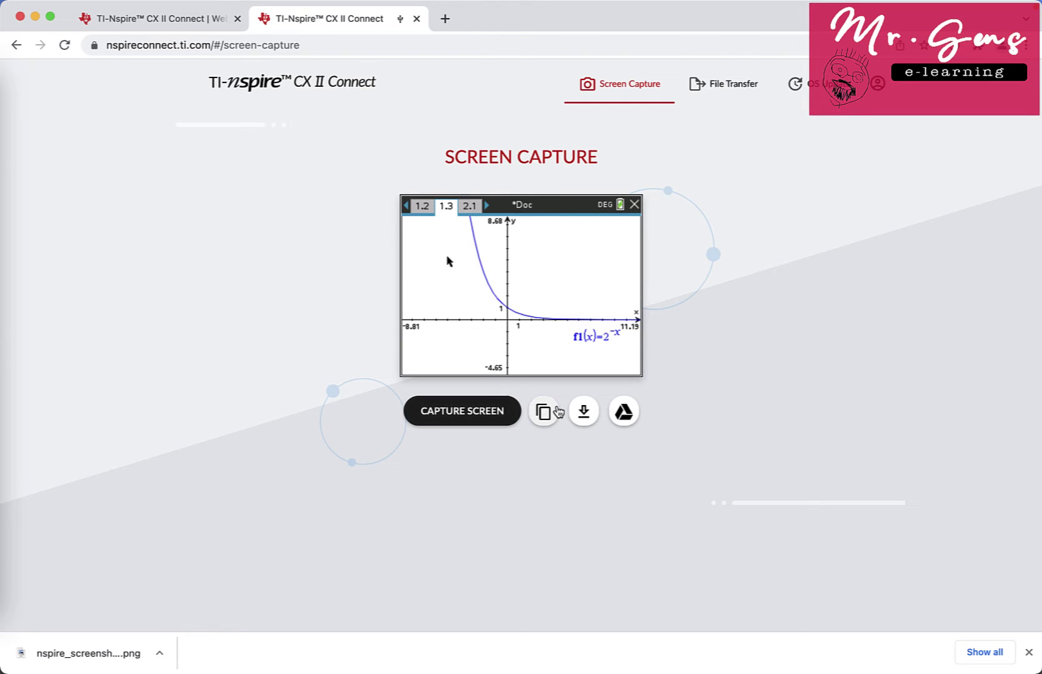
left_click(594, 412)
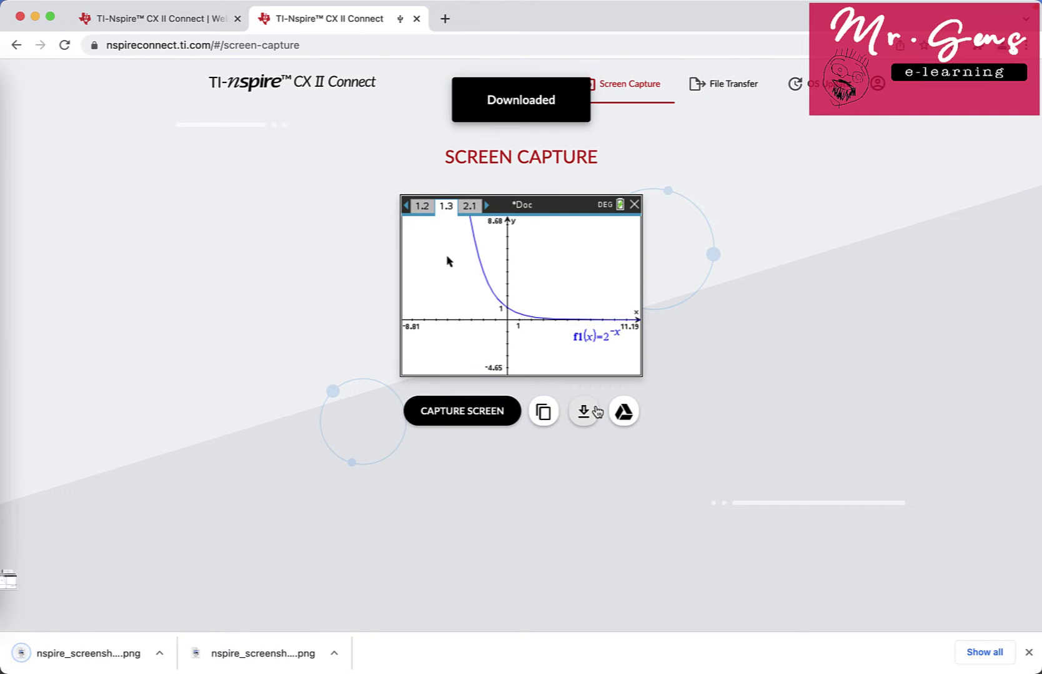
left_click(590, 415)
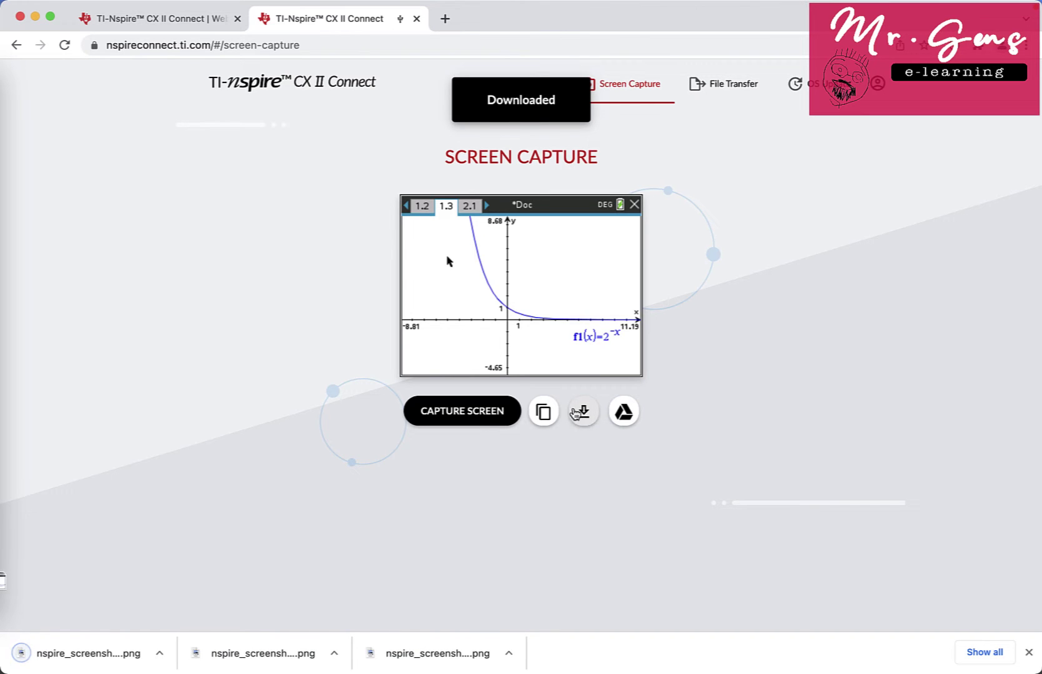
Step: Capture and download the nSolve screen, then view the File Transfer and OS Update pages
left_click(473, 411)
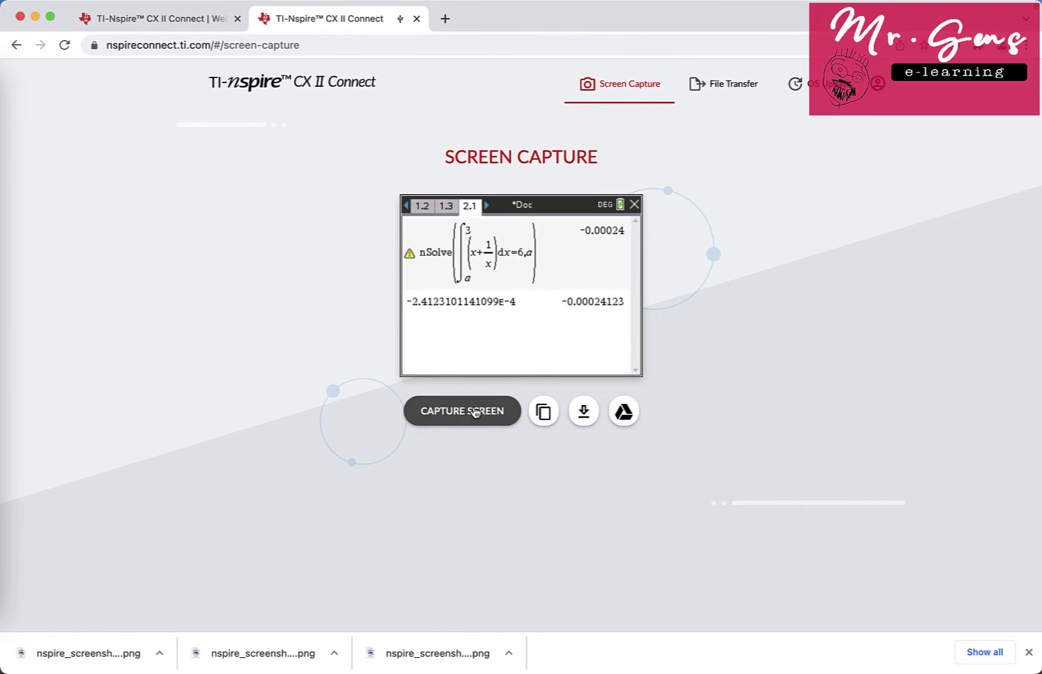
left_click(591, 412)
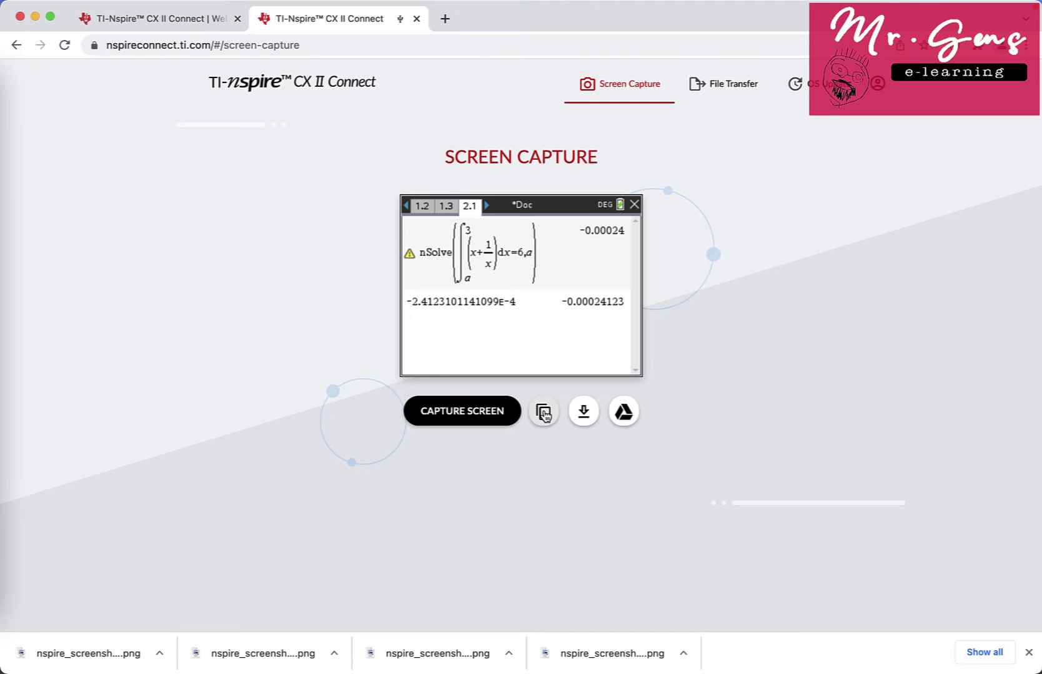
left_click(730, 93)
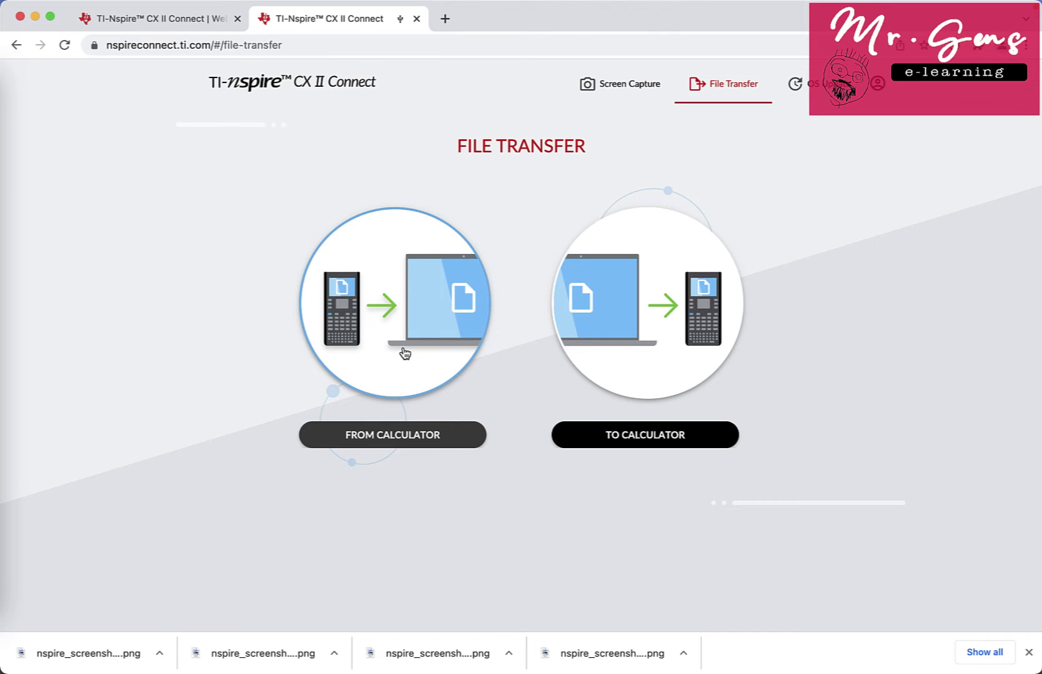
left_click(814, 84)
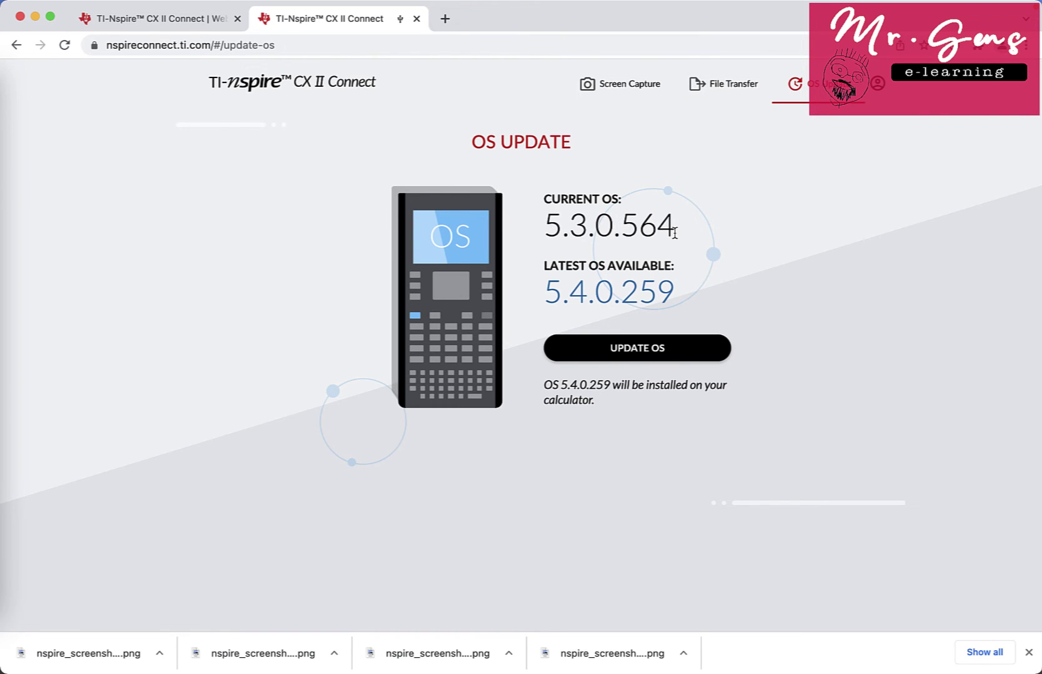
Step: Begin updating the calculator from OS 5.3.0.564 to 5.4.0.259
left_click(622, 353)
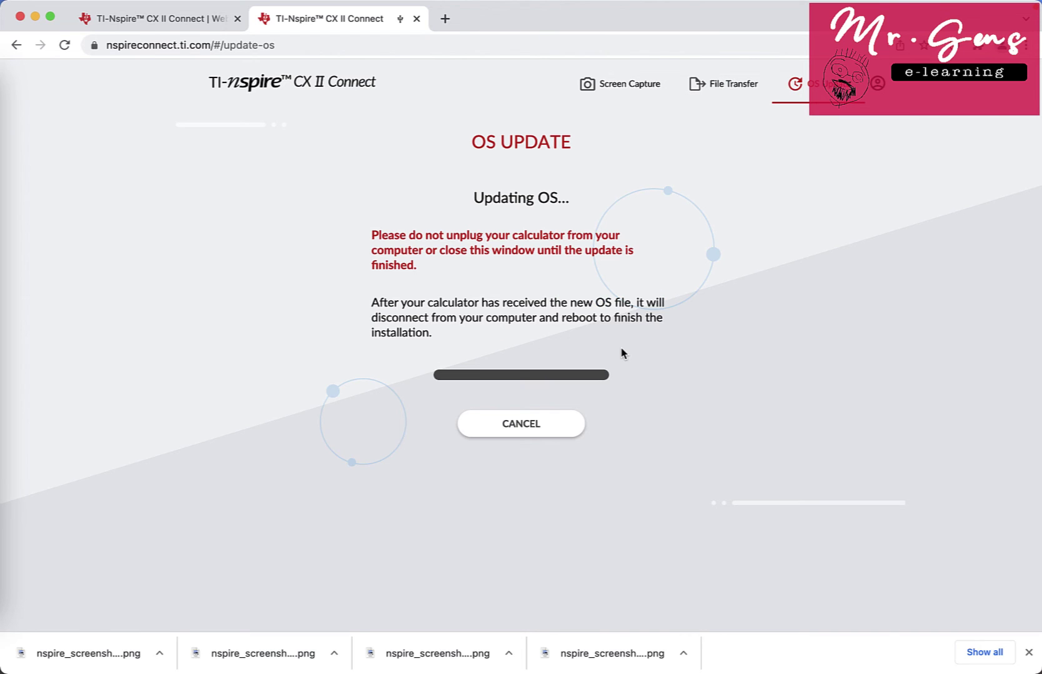